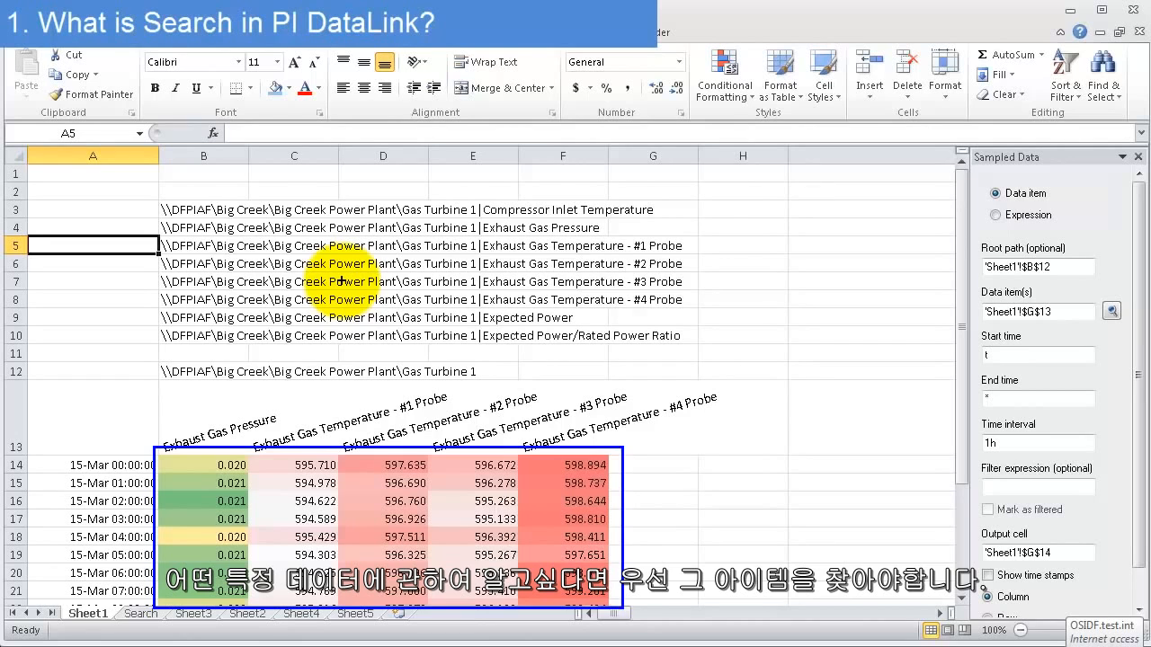
Open the PI DataLink search for cell A2 on Sheet5
{"action": "left_click", "coordinate": [549, 34]}
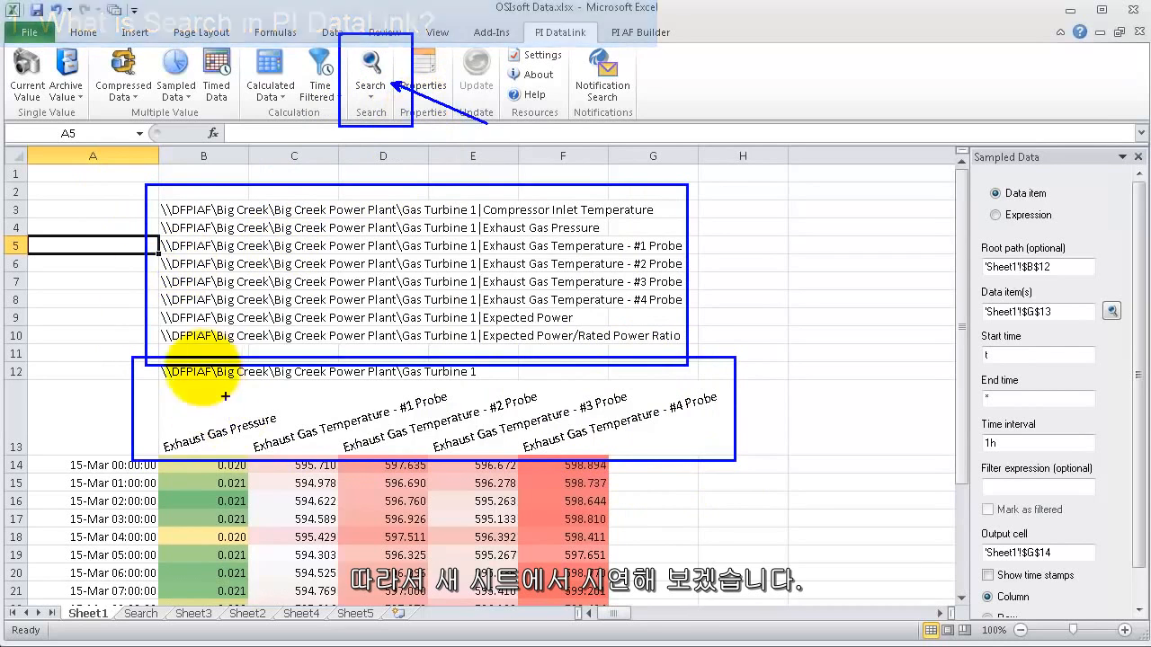
{"action": "left_click", "coordinate": [355, 614]}
{"action": "left_click", "coordinate": [77, 210]}
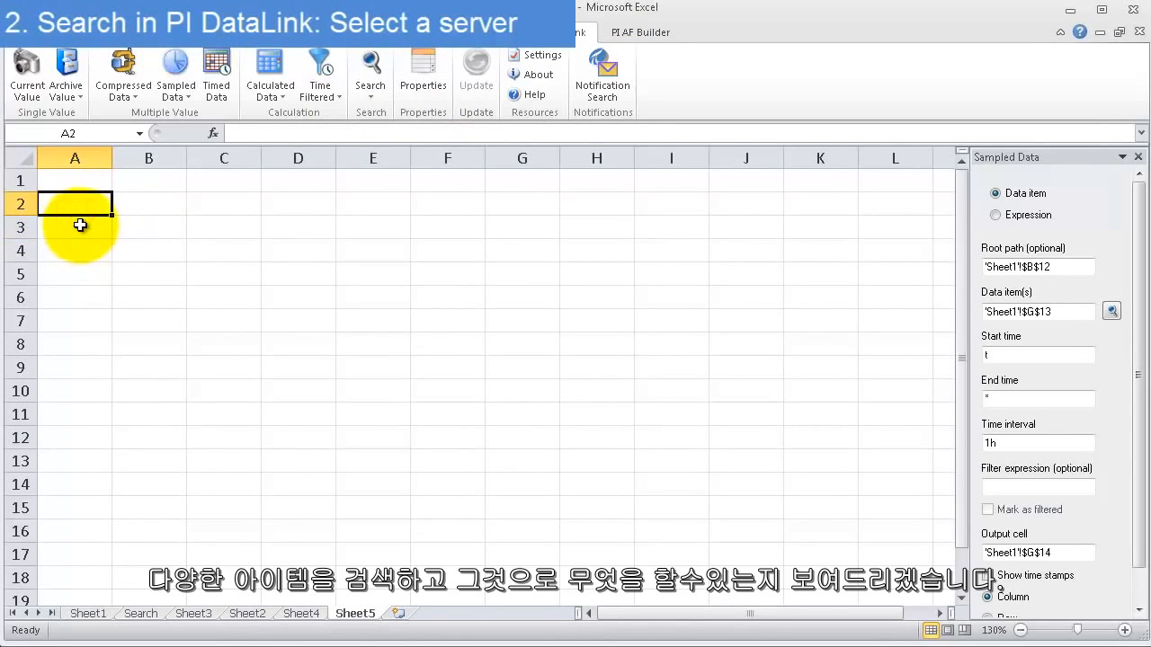
{"action": "left_click", "coordinate": [79, 205]}
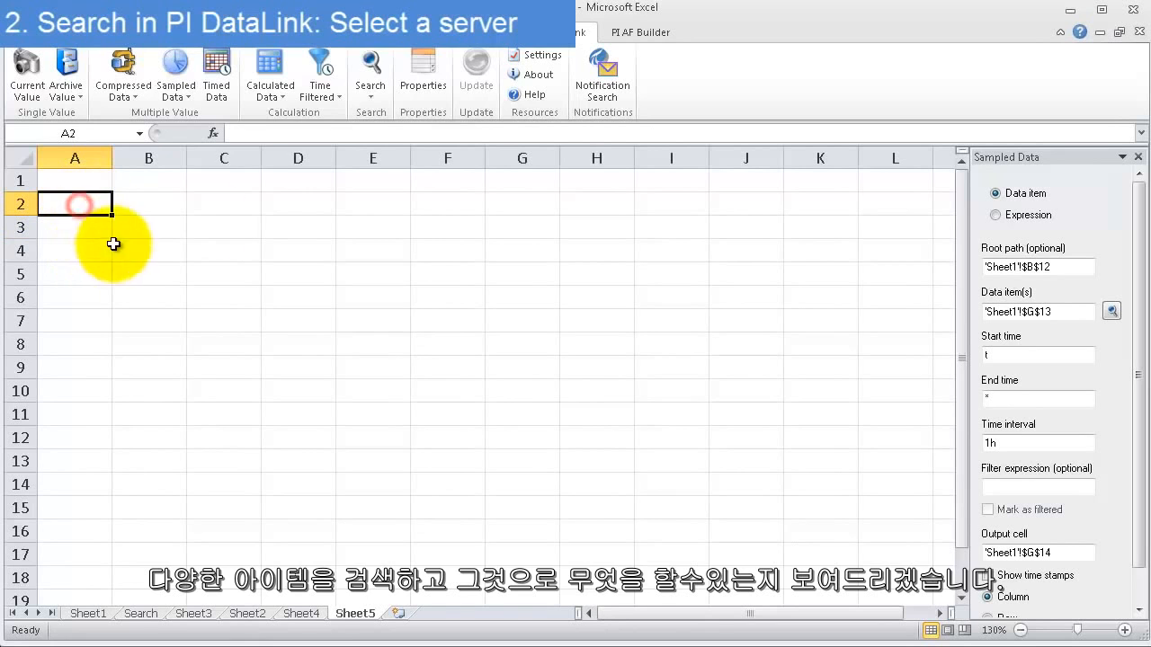
{"action": "left_click", "coordinate": [378, 59]}
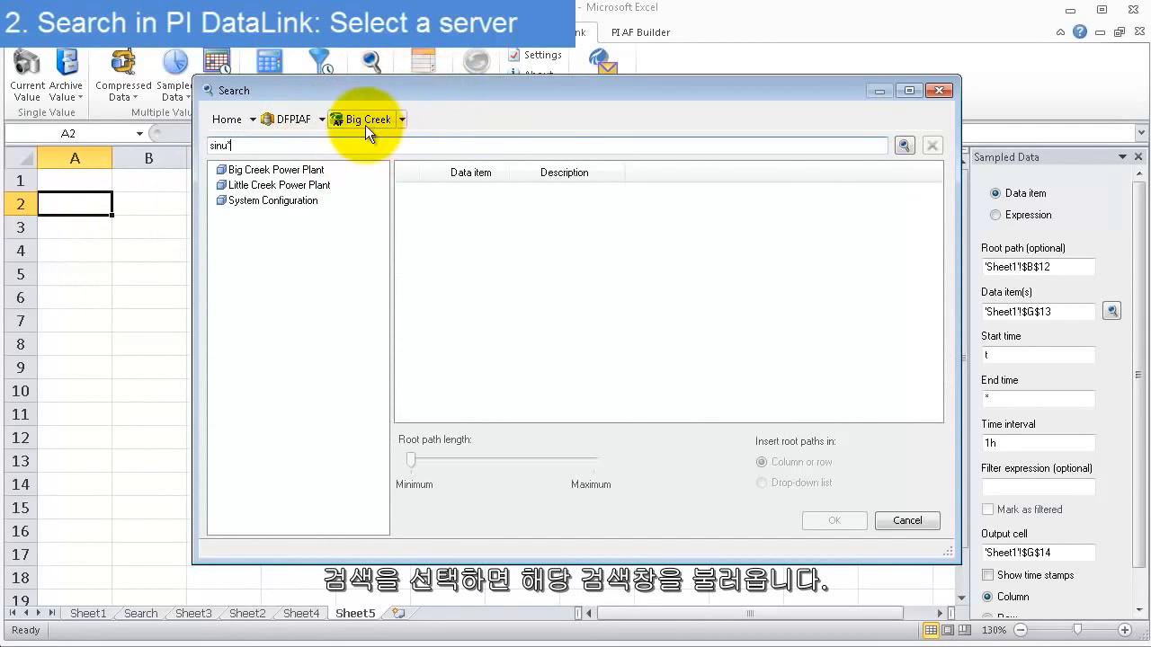
Browse the DFPIAF server through the Big Creek database and Big Creek Power Plant to Gas Turbine 1
{"action": "left_click", "coordinate": [227, 119]}
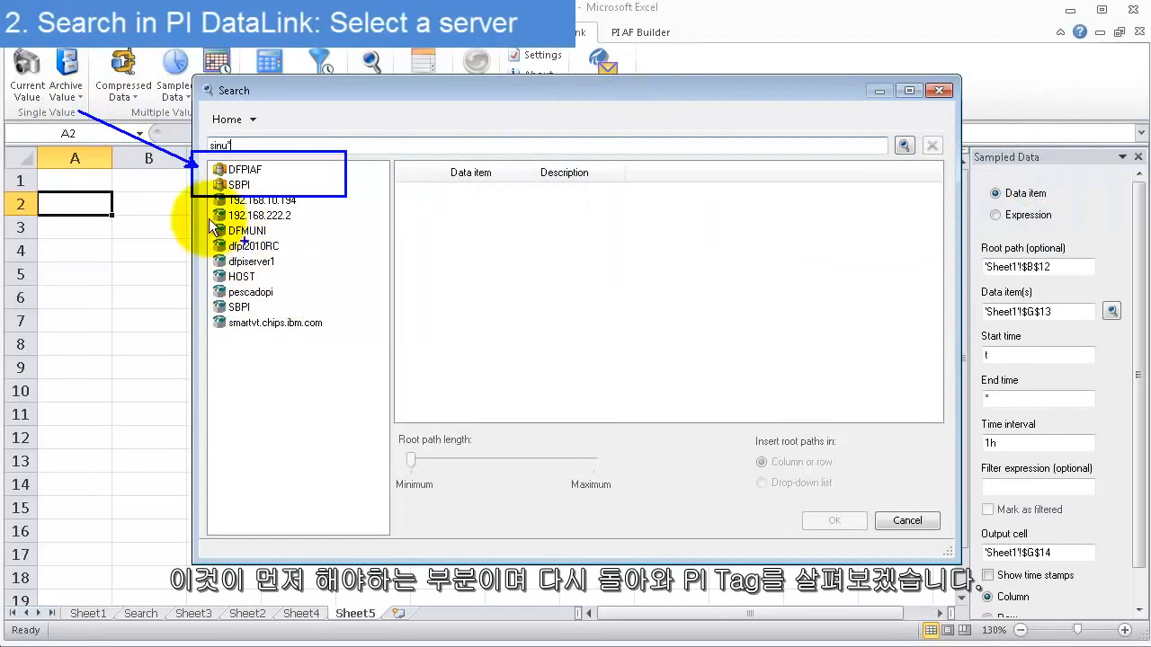
{"action": "double_click", "coordinate": [227, 171]}
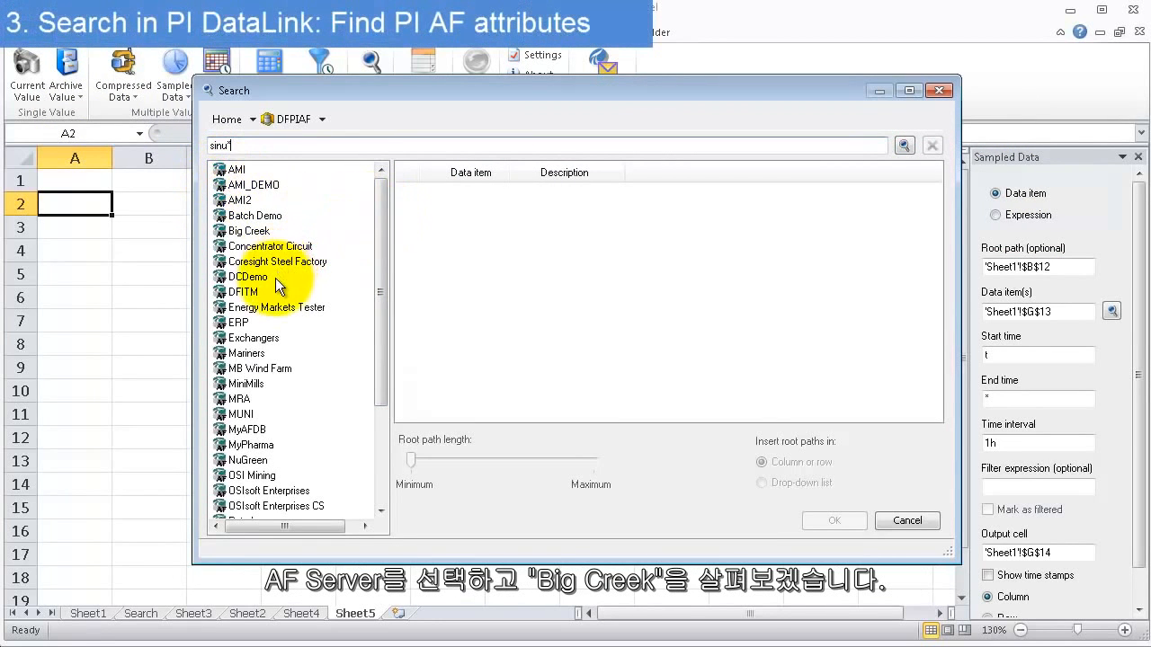
{"action": "double_click", "coordinate": [224, 231]}
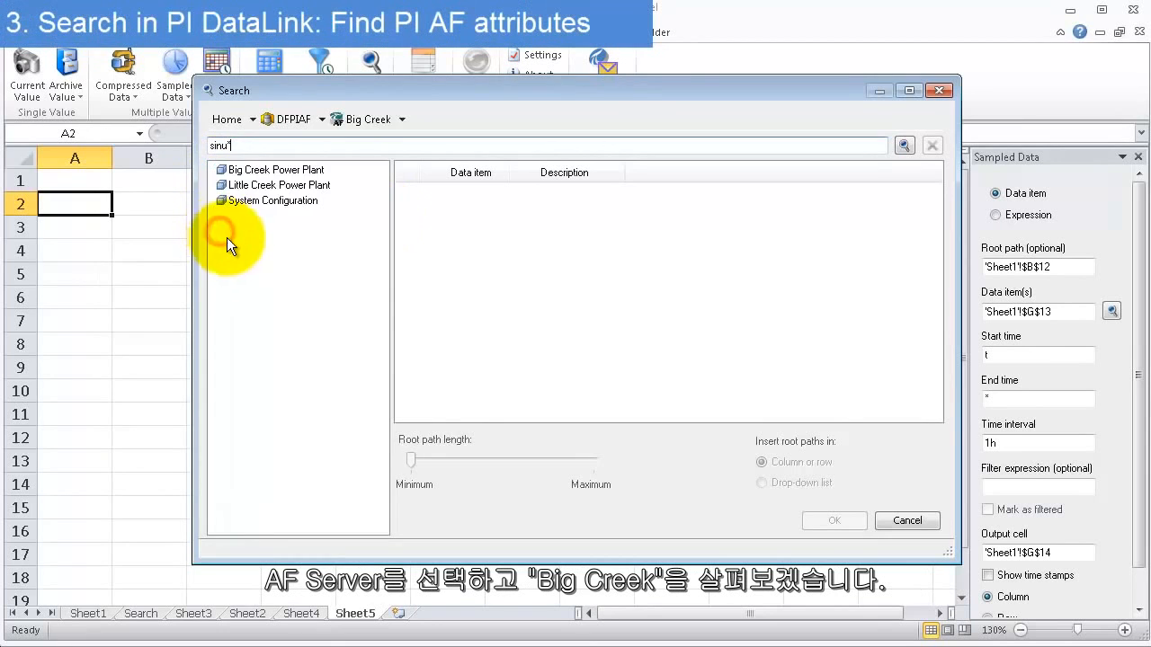
{"action": "double_click", "coordinate": [276, 171]}
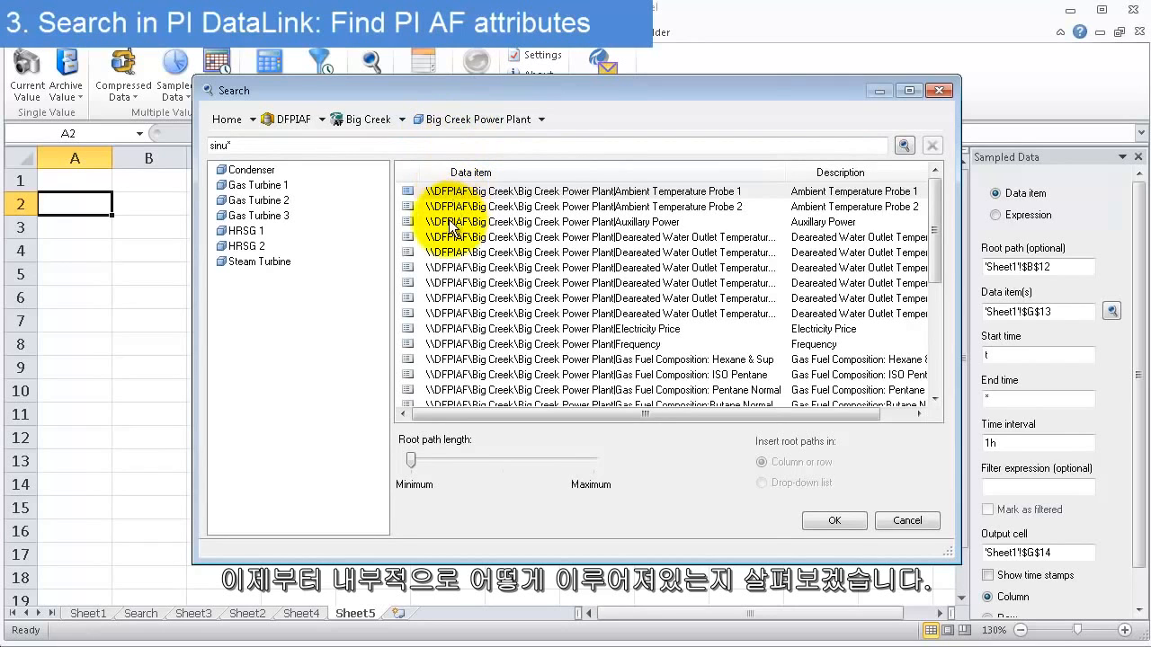
{"action": "double_click", "coordinate": [236, 190]}
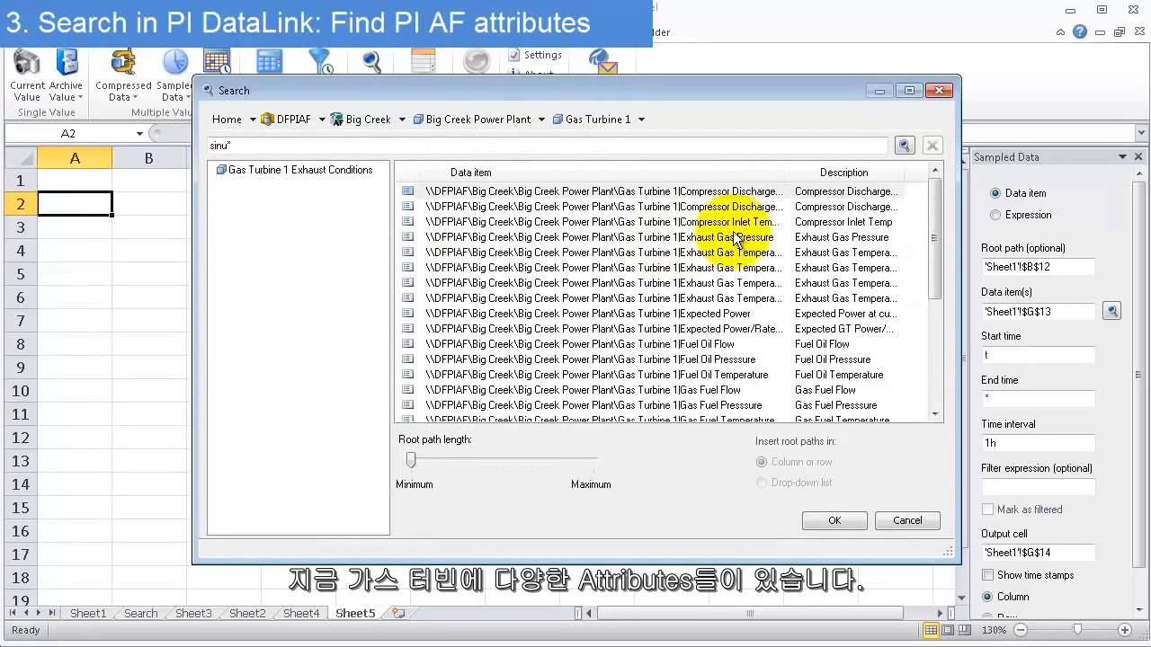
Widen the Data item column and insert Gas Turbine 1's Exhaust Gas Temperature - #1 Probe attribute path into cell A2
{"action": "left_click_drag", "start_coordinate": [787, 169], "coordinate": [856, 170]}
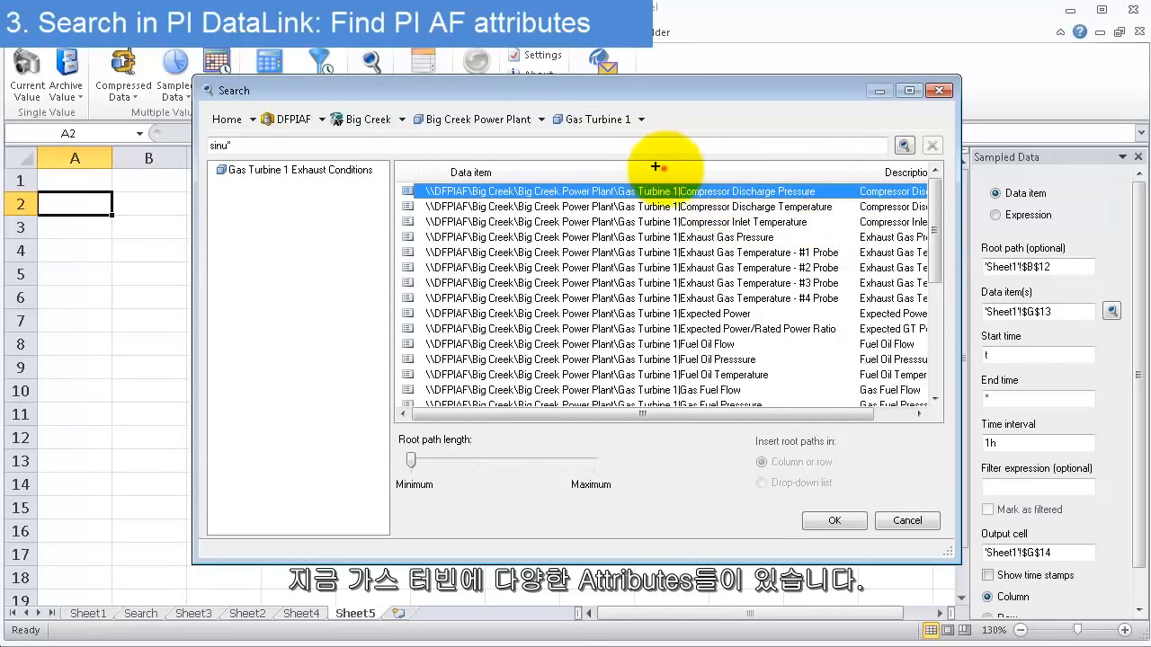
{"action": "left_click_drag", "start_coordinate": [664, 168], "coordinate": [852, 419]}
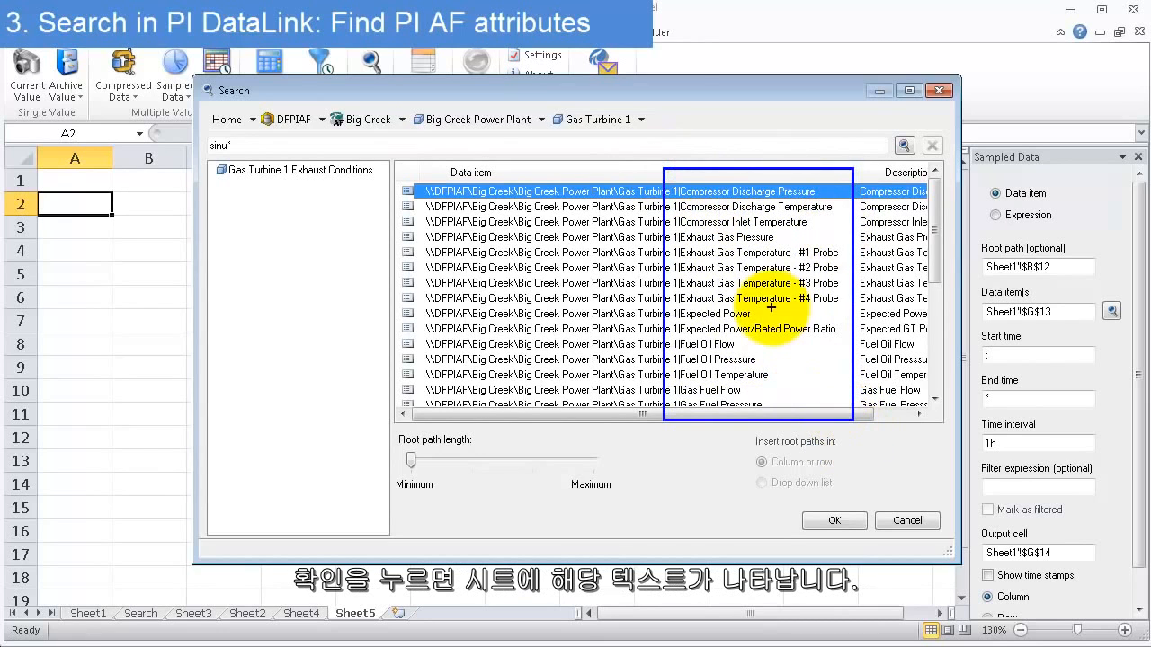
{"action": "left_click", "coordinate": [766, 253]}
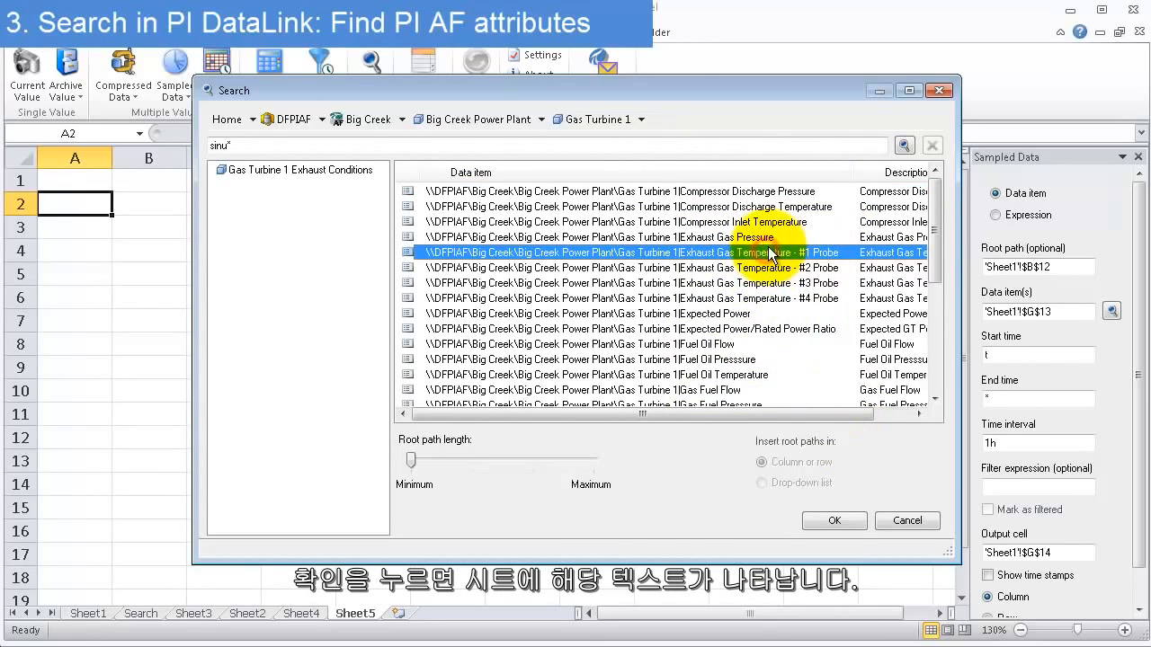
{"action": "left_click", "coordinate": [834, 522]}
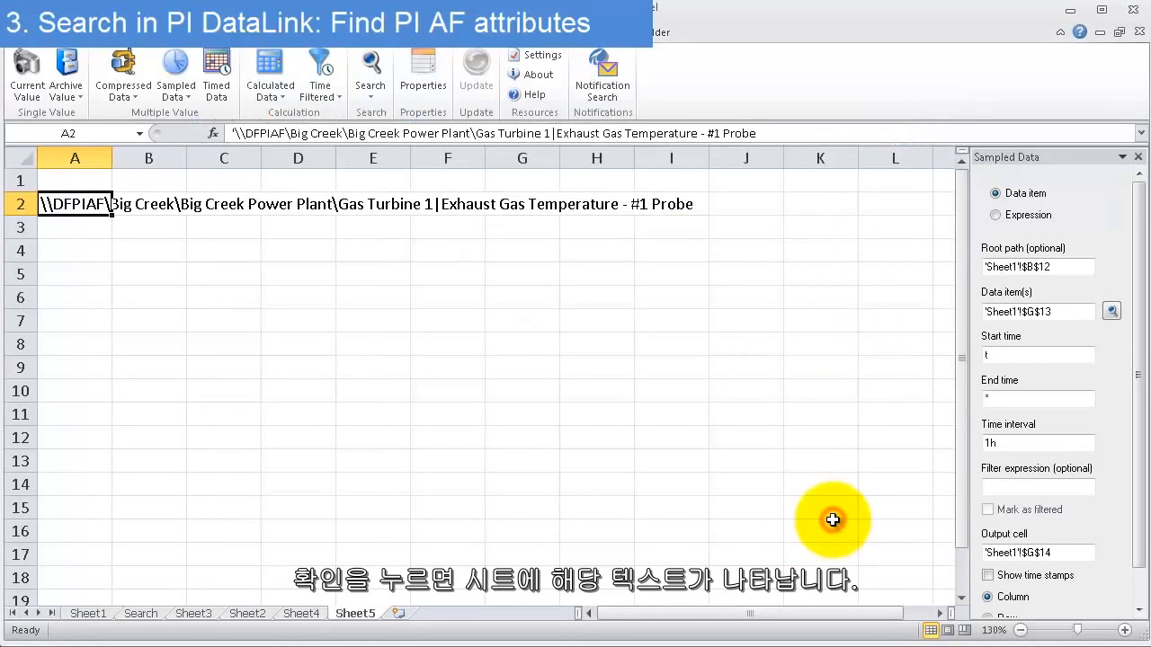
Insert the current value of the item in A2 at output cell A4, using the Time at left option
{"action": "left_click", "coordinate": [259, 281]}
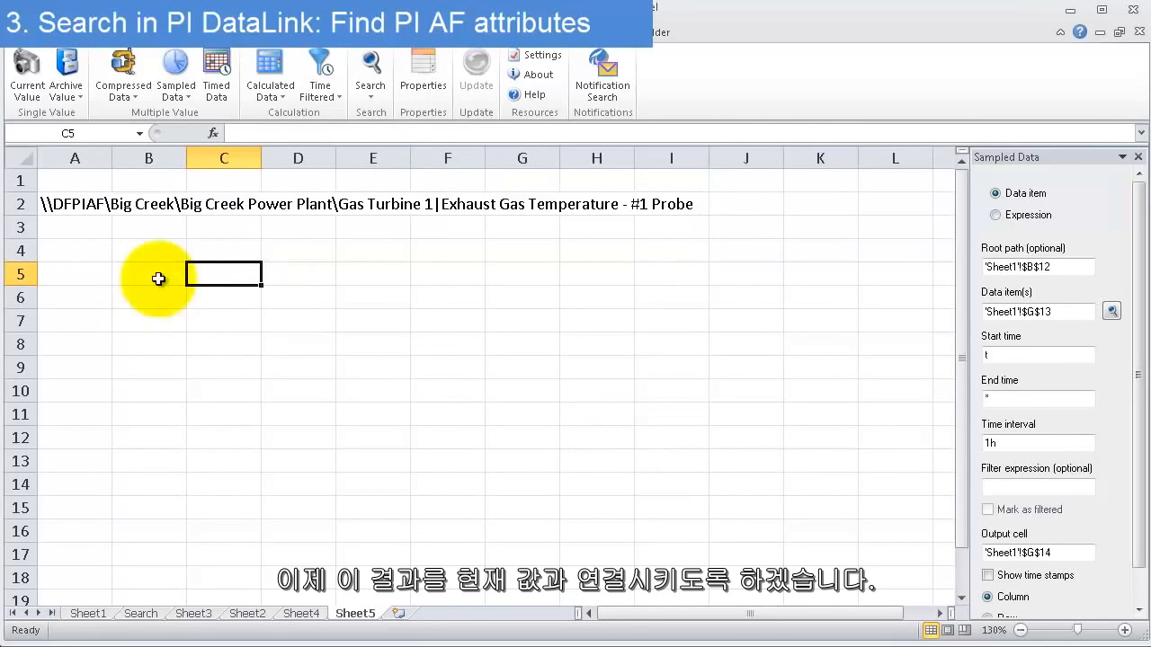
{"action": "left_click", "coordinate": [90, 227]}
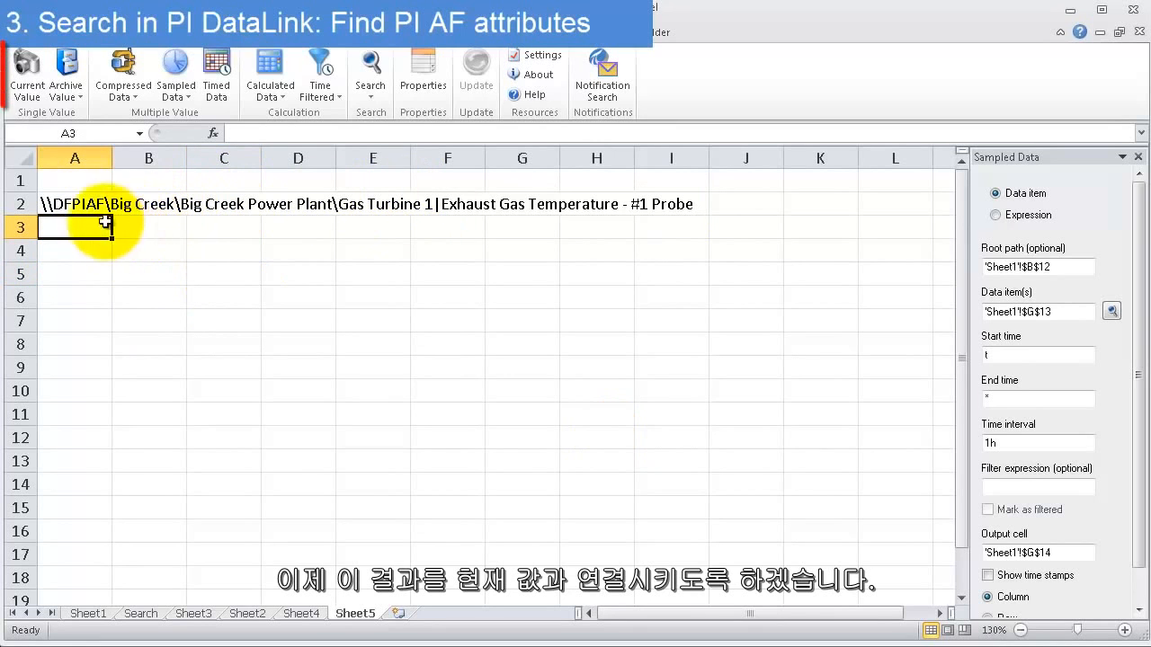
{"action": "left_click", "coordinate": [77, 252]}
{"action": "left_click", "coordinate": [27, 72]}
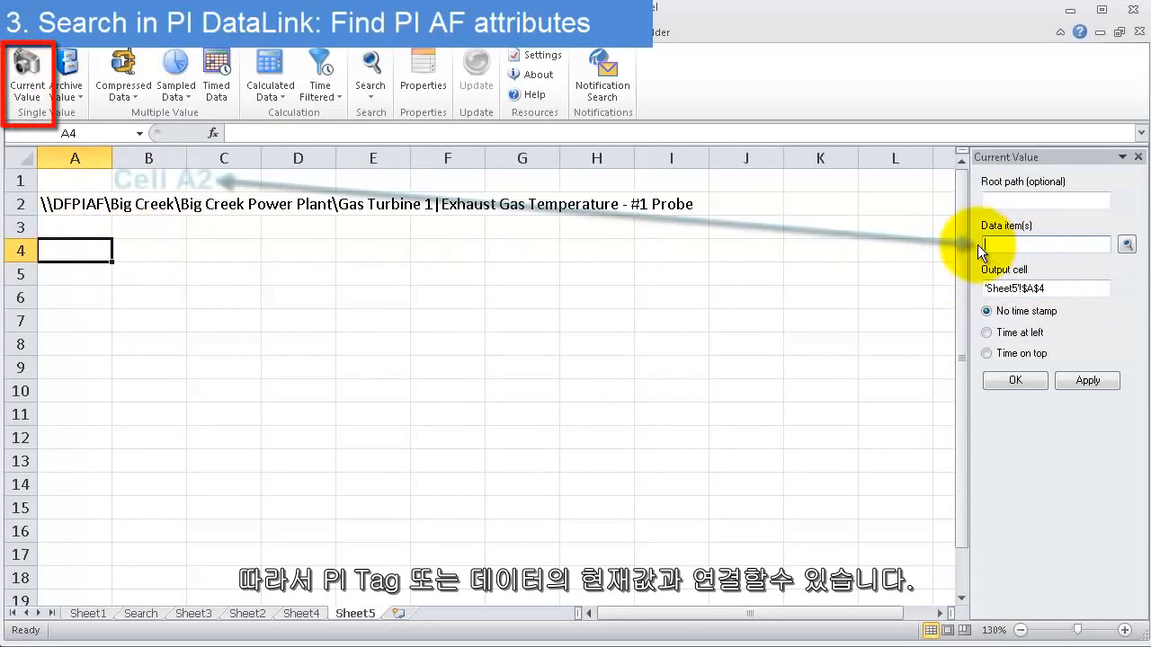
{"action": "left_click", "coordinate": [94, 204]}
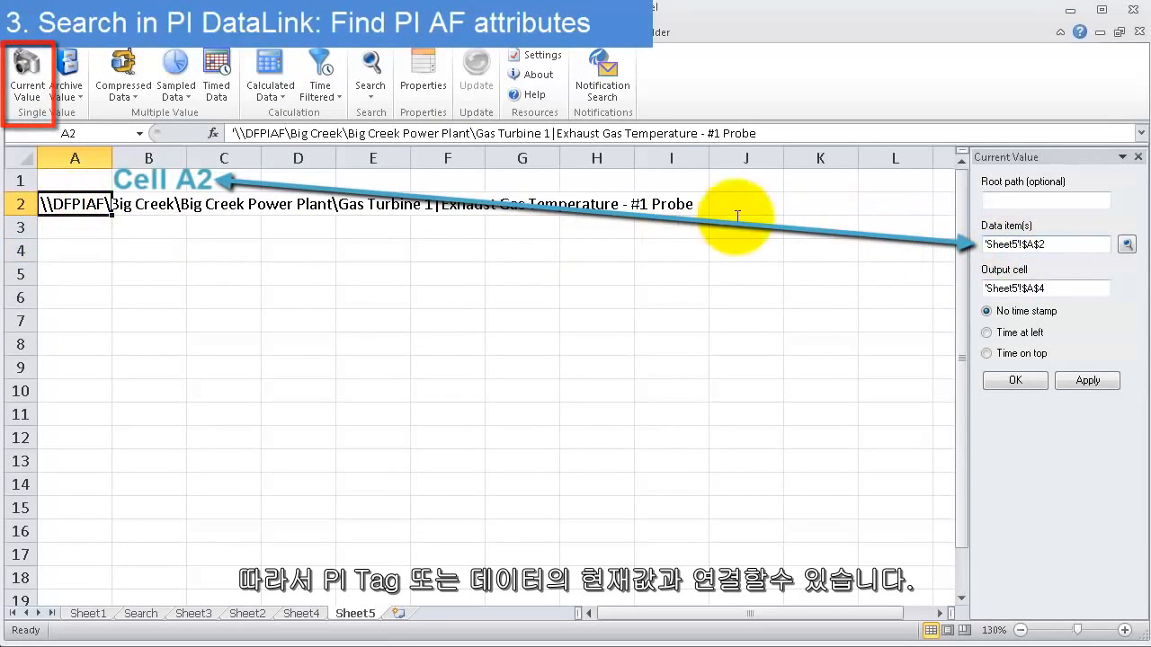
{"action": "left_click", "coordinate": [1018, 333]}
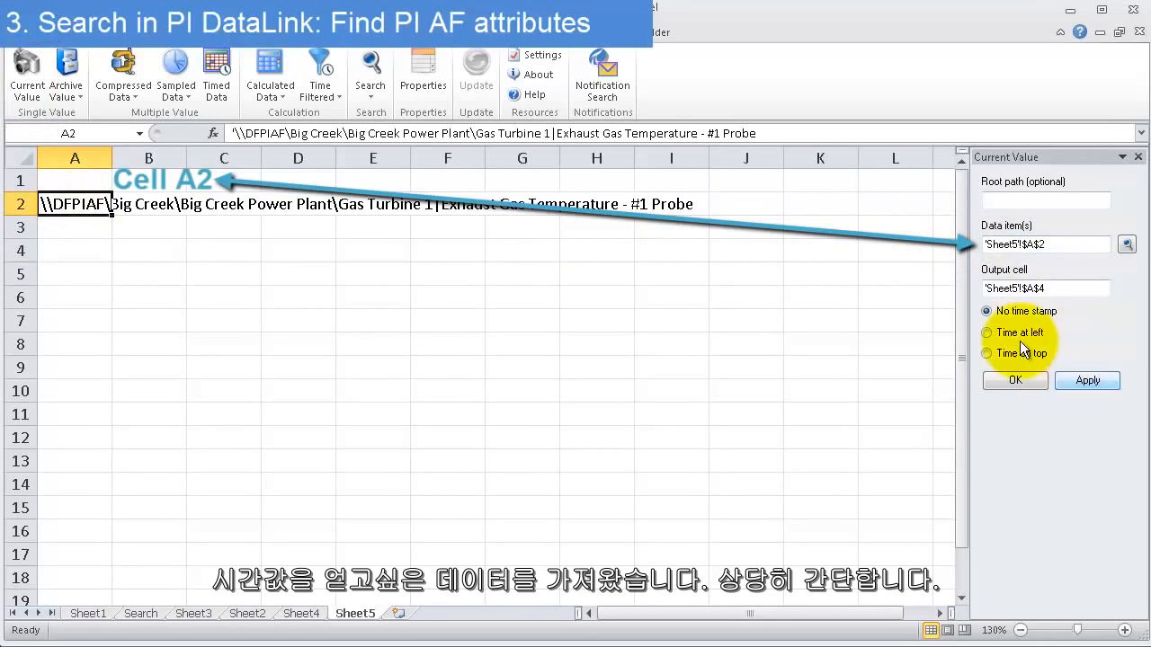
{"action": "left_click", "coordinate": [1022, 377]}
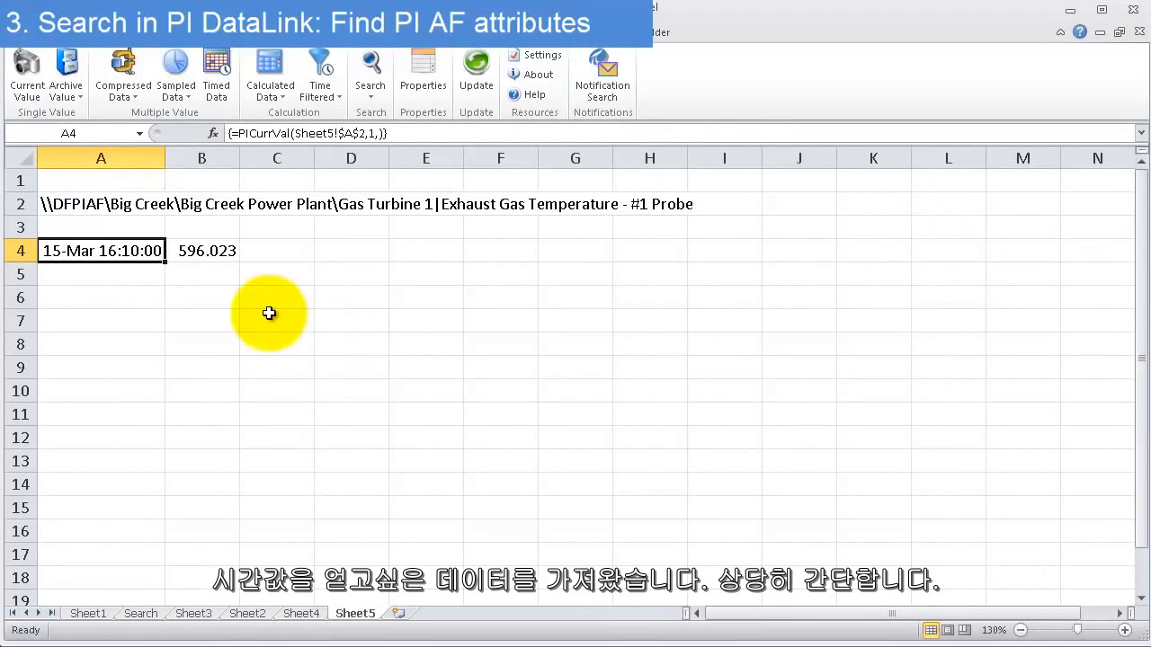
With cell A6 as the destination, search the SBPI data server for tags matching sinu*
{"action": "left_click", "coordinate": [250, 302]}
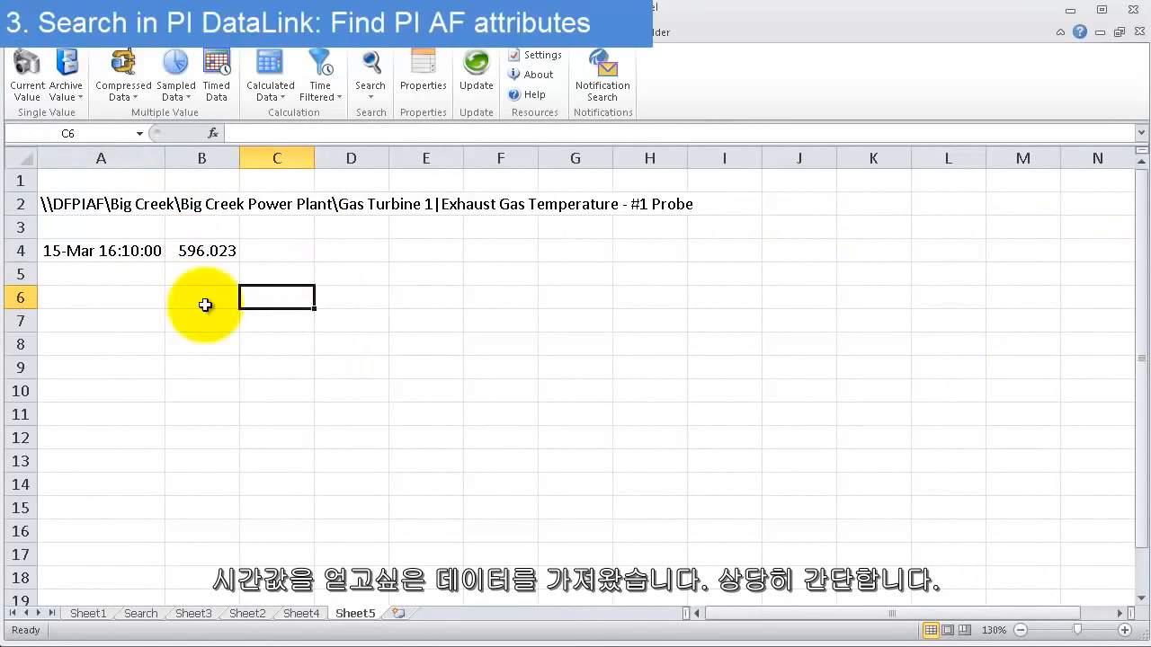
{"action": "left_click", "coordinate": [118, 296]}
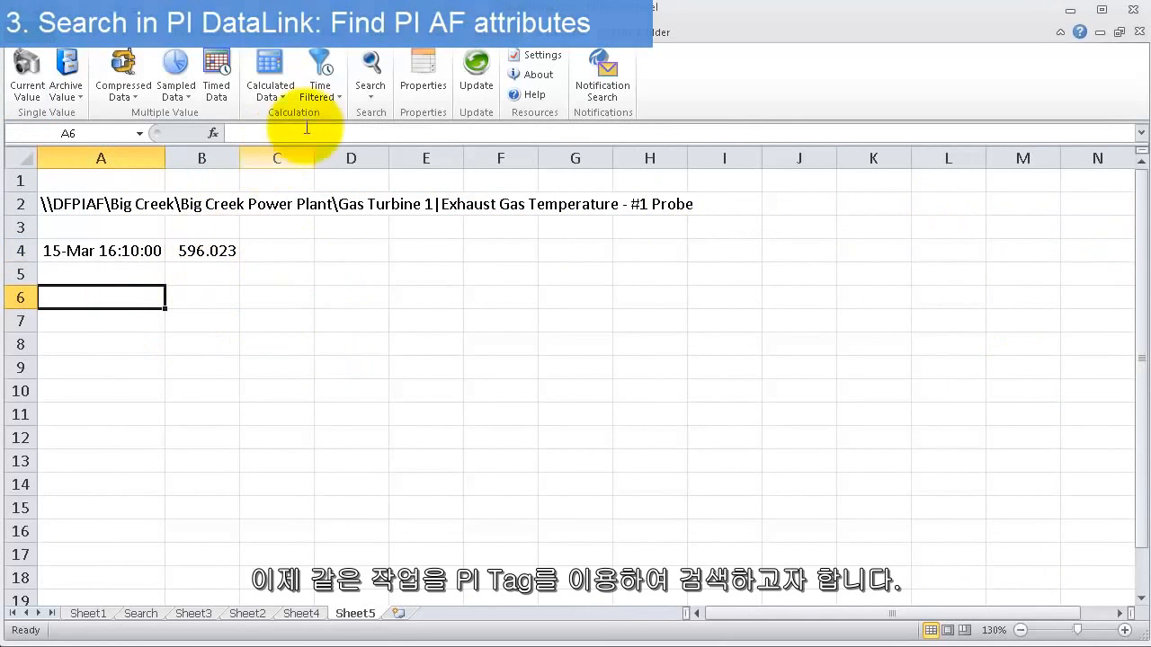
{"action": "left_click", "coordinate": [369, 66]}
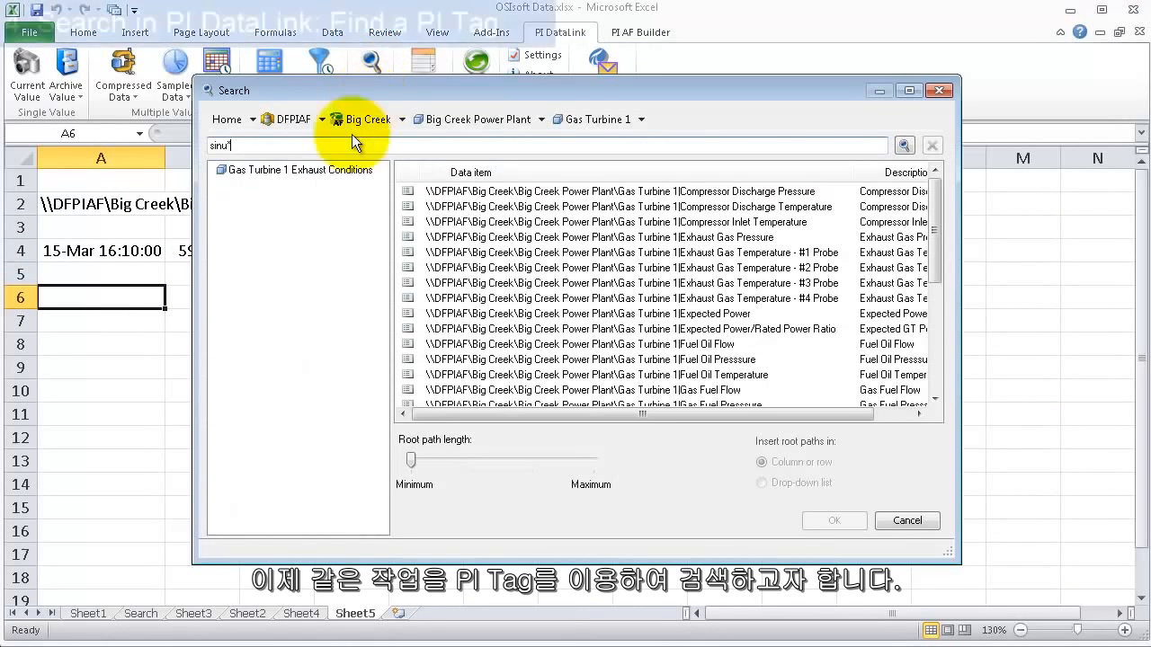
{"action": "left_click", "coordinate": [228, 123]}
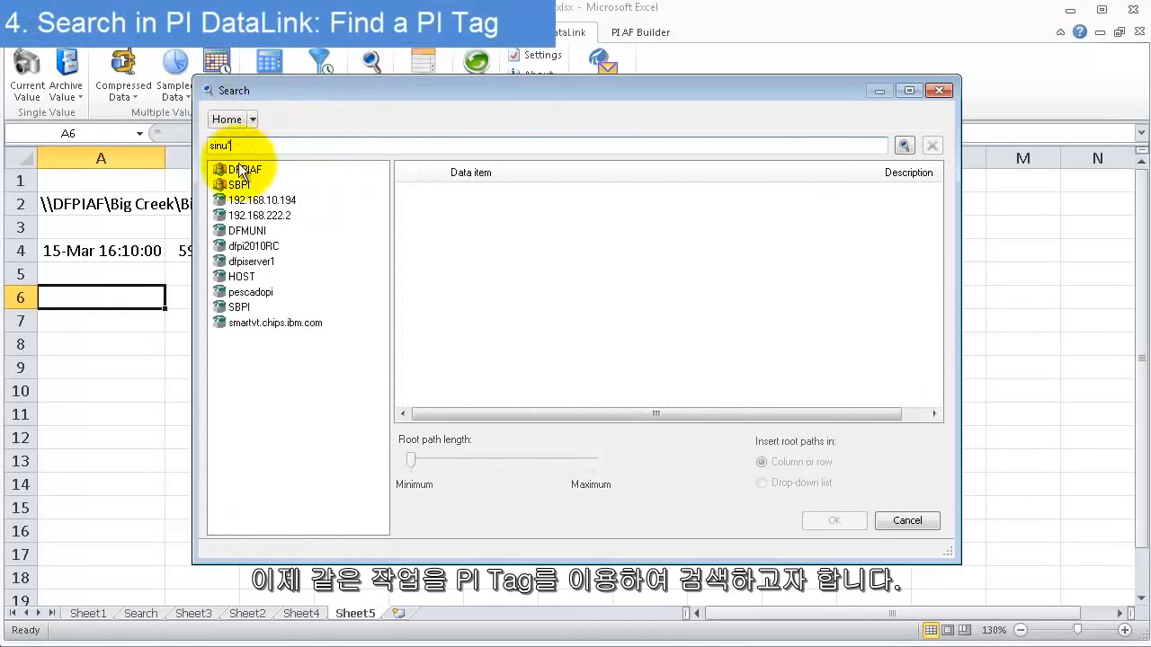
{"action": "left_click", "coordinate": [240, 306]}
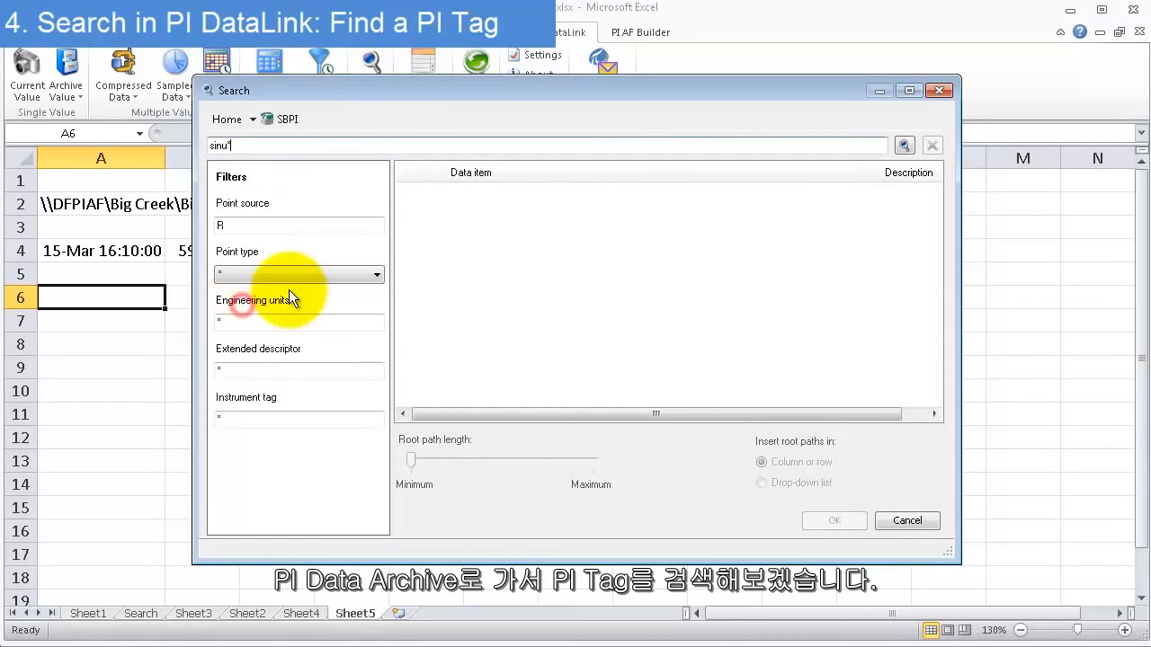
{"action": "left_click", "coordinate": [903, 146]}
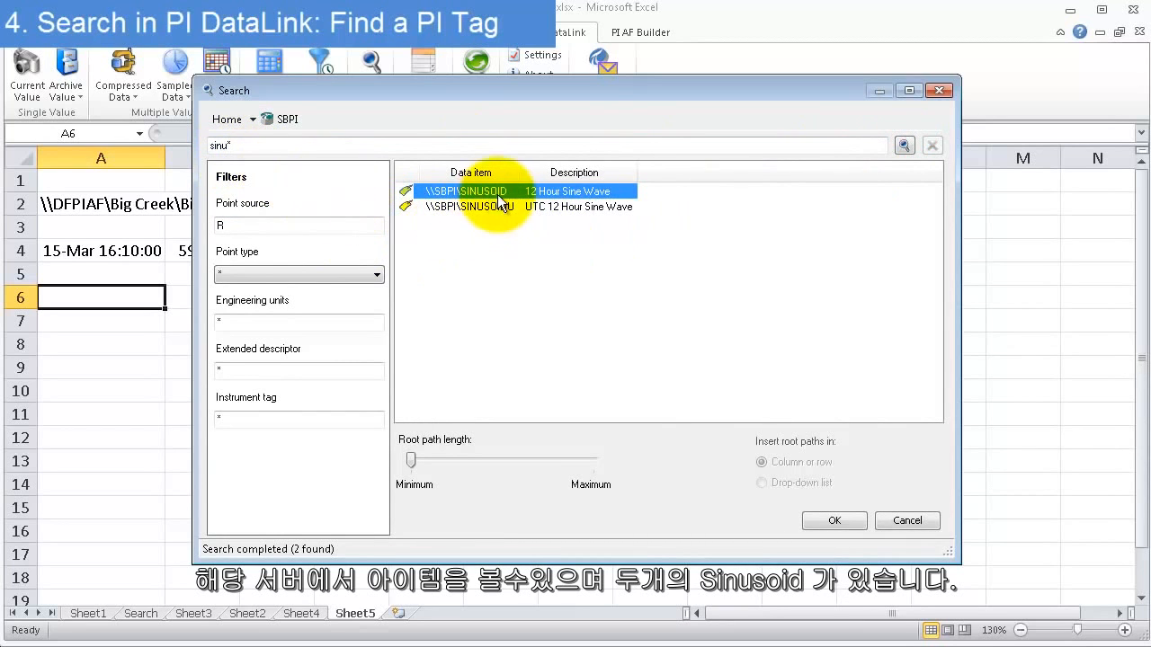
Change the tag search on the SBPI server to cdt* and run it
{"action": "left_click", "coordinate": [216, 145]}
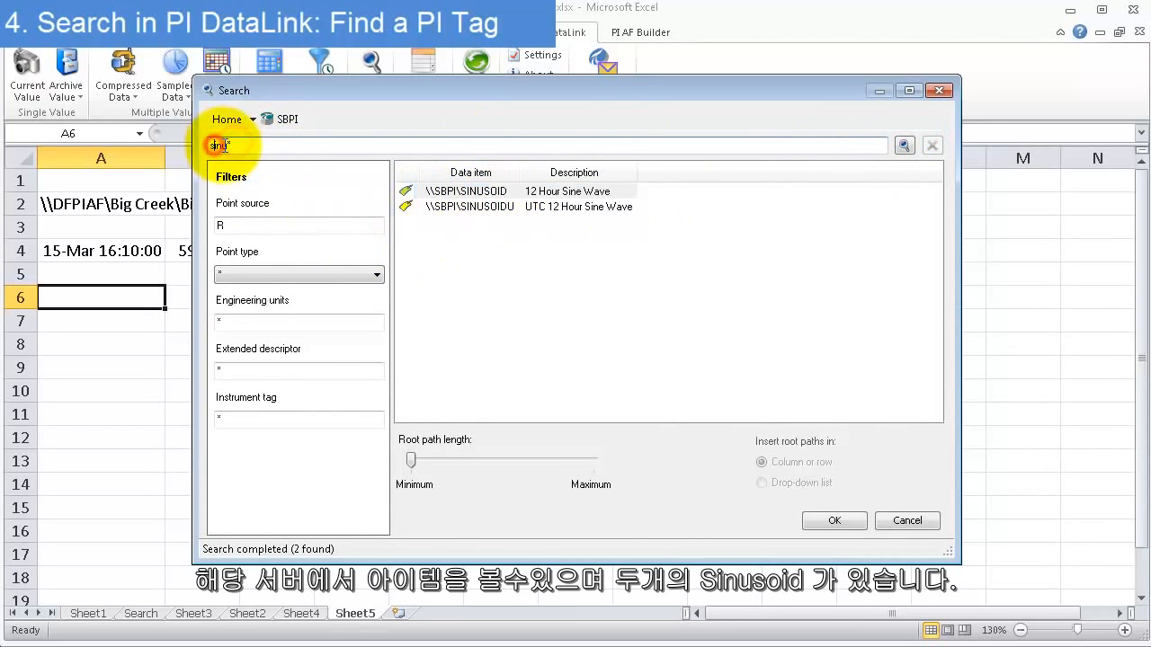
{"action": "left_click_drag", "start_coordinate": [225, 146], "coordinate": [185, 151]}
{"action": "type", "text": "cdt*"}
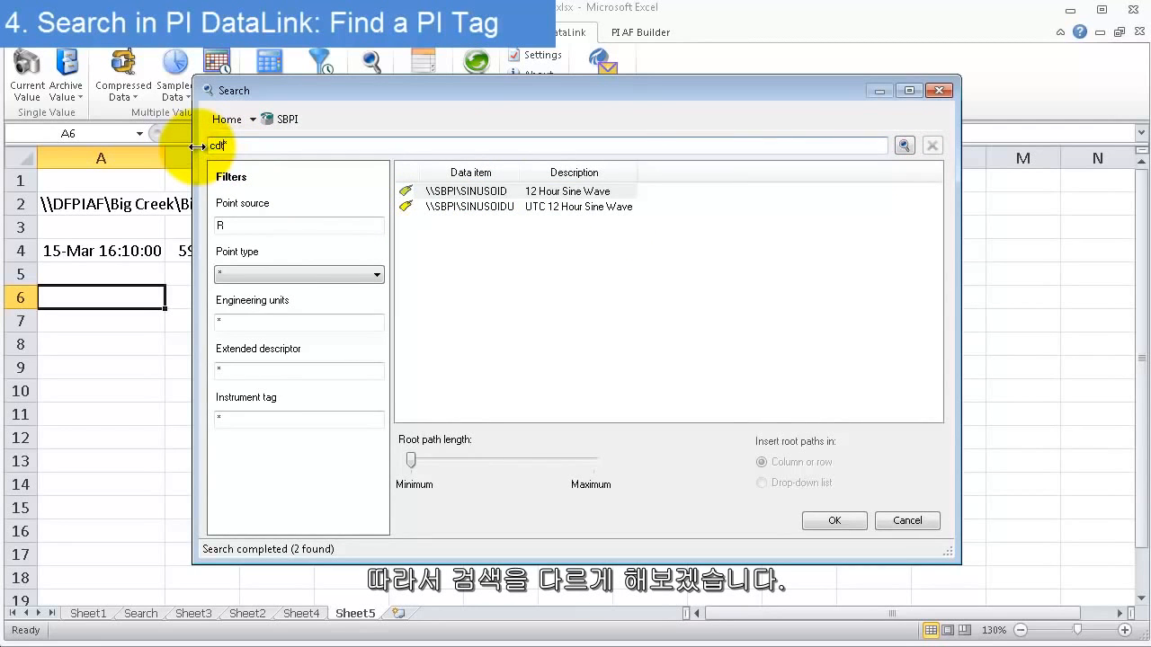
{"action": "key", "text": "Return"}
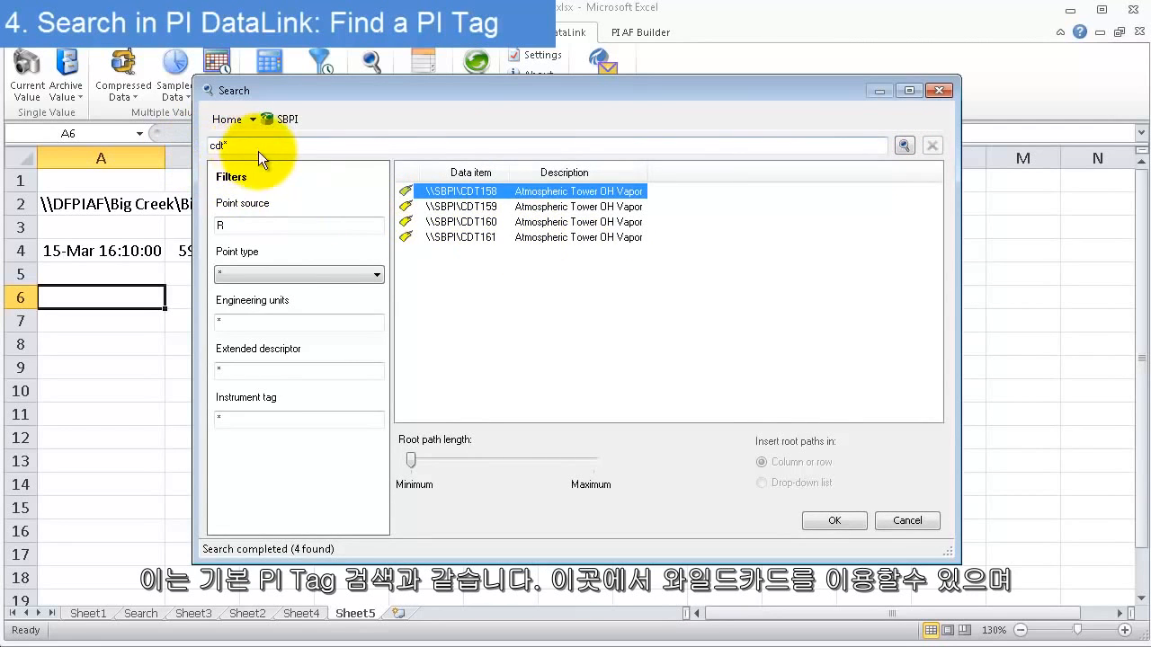
{"action": "left_click_drag", "start_coordinate": [257, 146], "coordinate": [186, 150]}
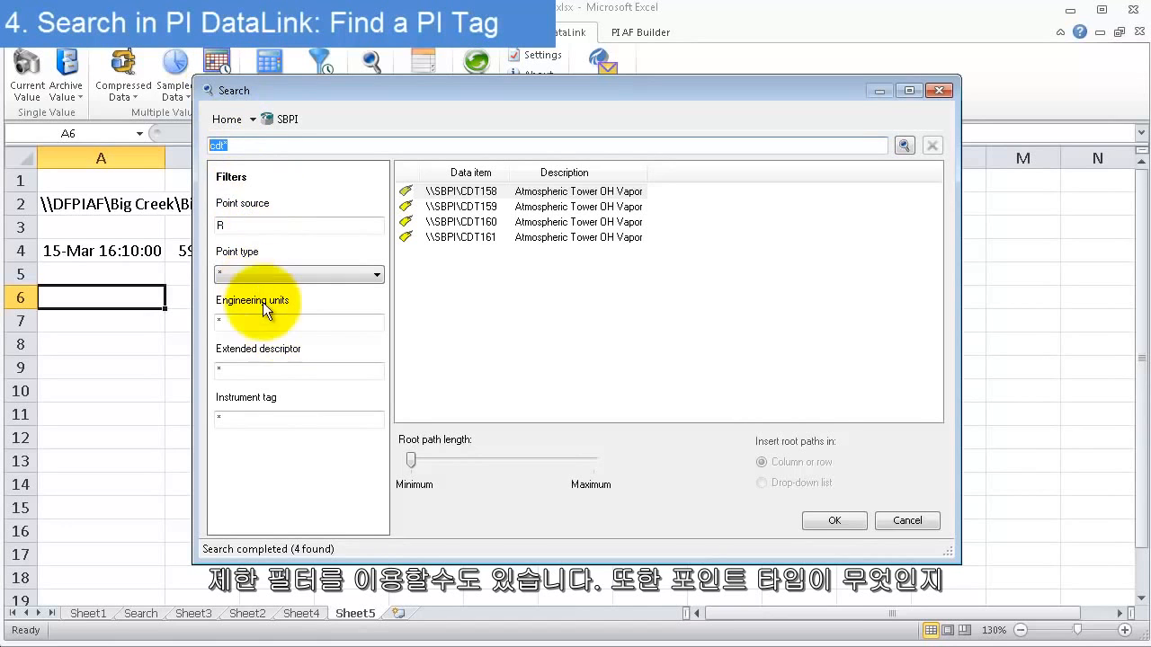
Insert the CDT158 tag path from the search results into cell A6
{"action": "left_click", "coordinate": [486, 206]}
{"action": "left_click", "coordinate": [485, 191]}
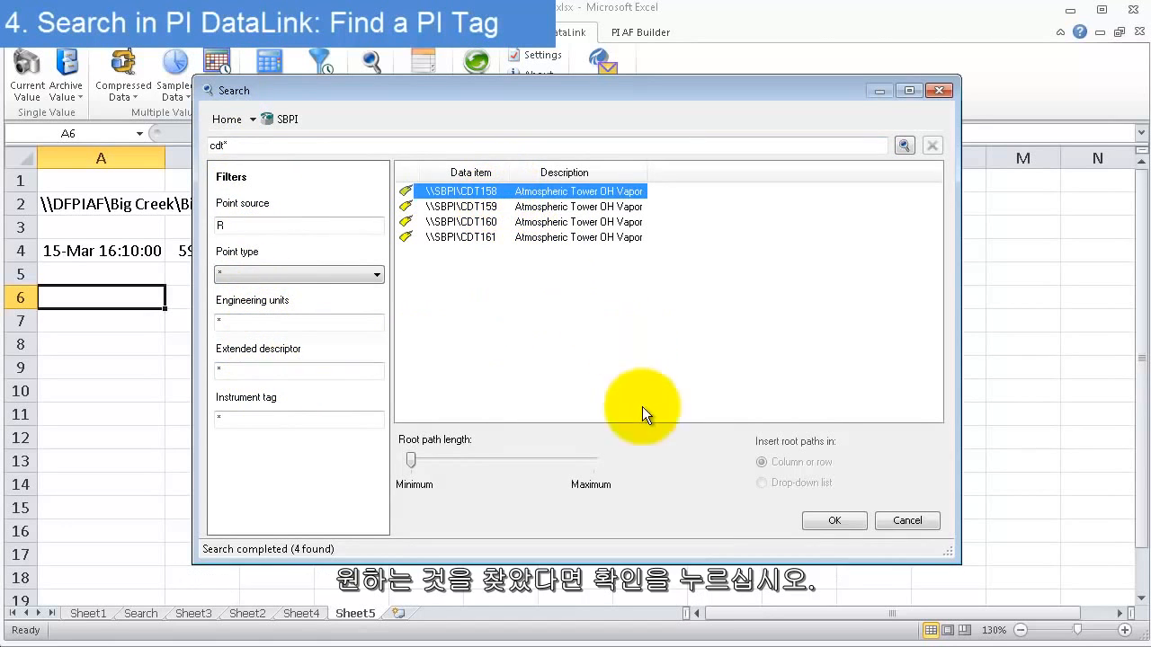
{"action": "left_click", "coordinate": [835, 523]}
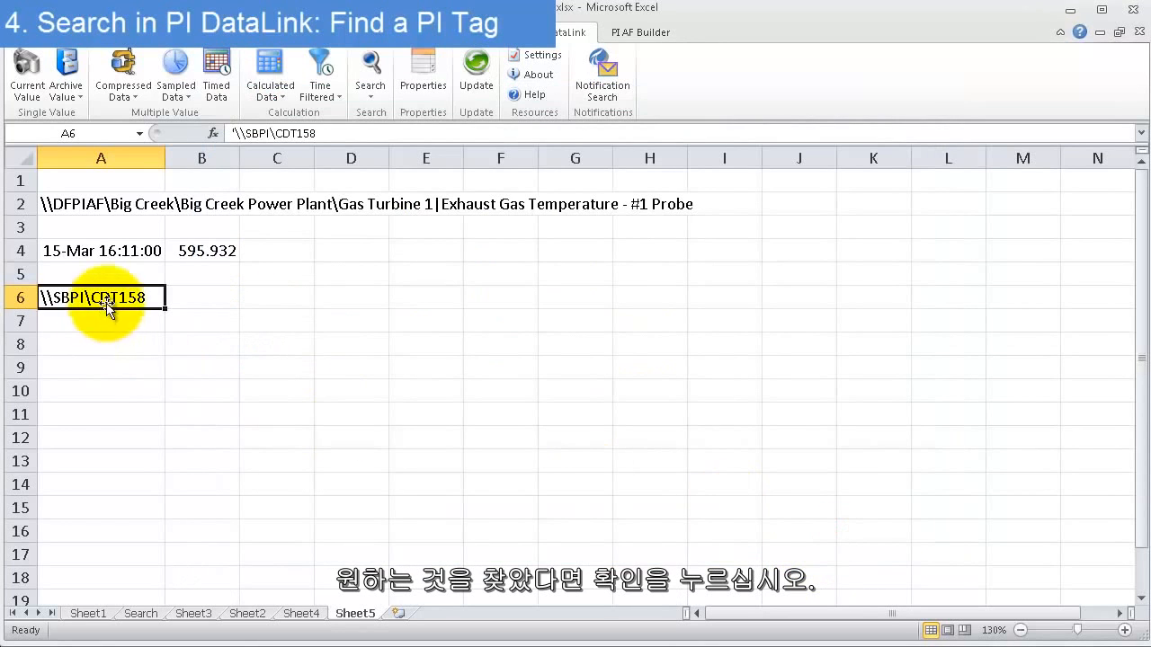
Insert the current value of the tag in A6 at output cell A8 with no time stamp
{"action": "left_click", "coordinate": [72, 315]}
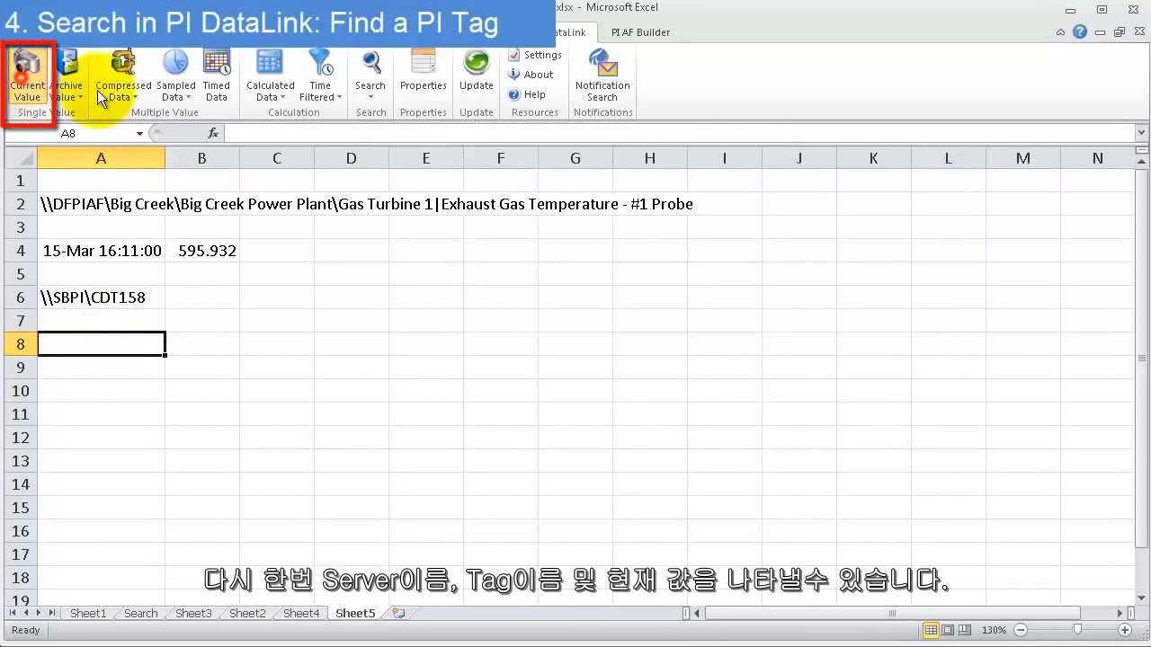
{"action": "left_click", "coordinate": [28, 74]}
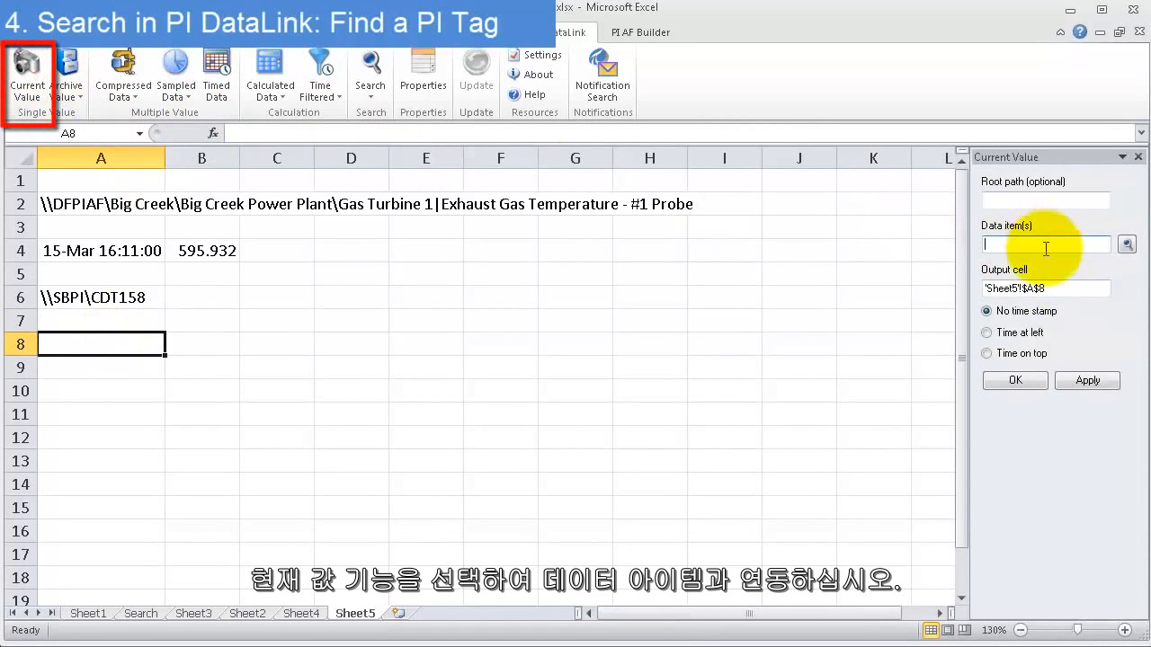
{"action": "left_click", "coordinate": [86, 298]}
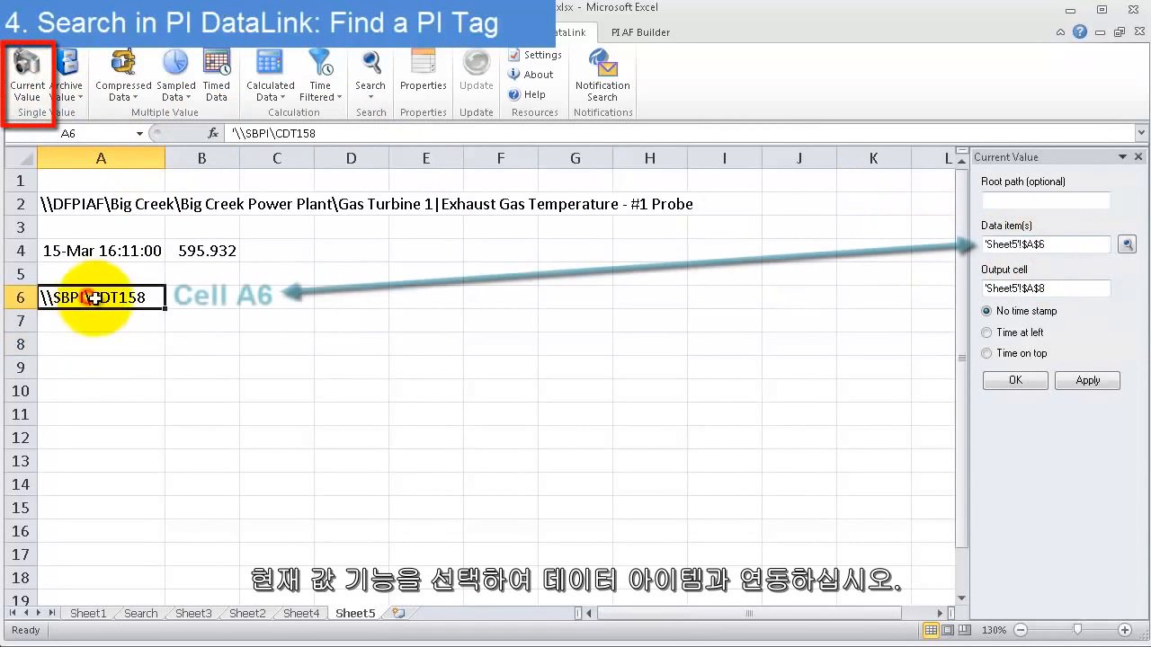
{"action": "left_click", "coordinate": [1017, 378]}
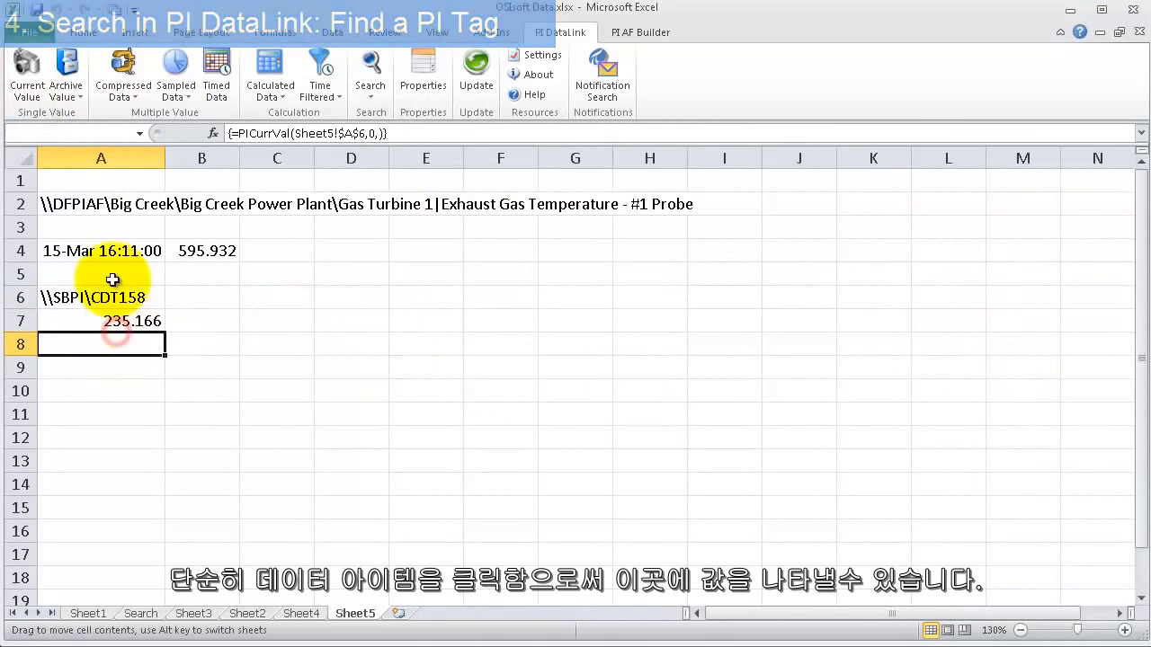
Move the tag's value to A7 and the time-stamped turbine value to A3:B3, directly beneath their item paths
{"action": "left_click_drag", "start_coordinate": [124, 251], "coordinate": [203, 231]}
{"action": "left_click", "coordinate": [200, 274]}
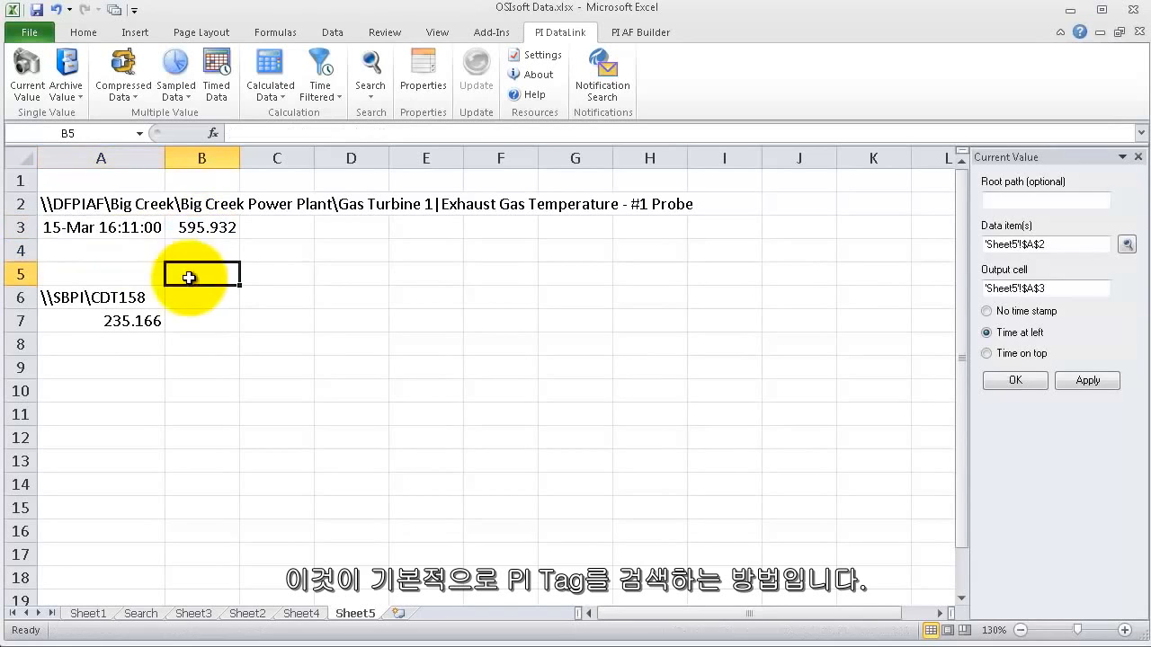
Reopen the search for cell B5 and browse the DFPIAF server's Big Creek database to Big Creek Power Plant
{"action": "left_click", "coordinate": [371, 64]}
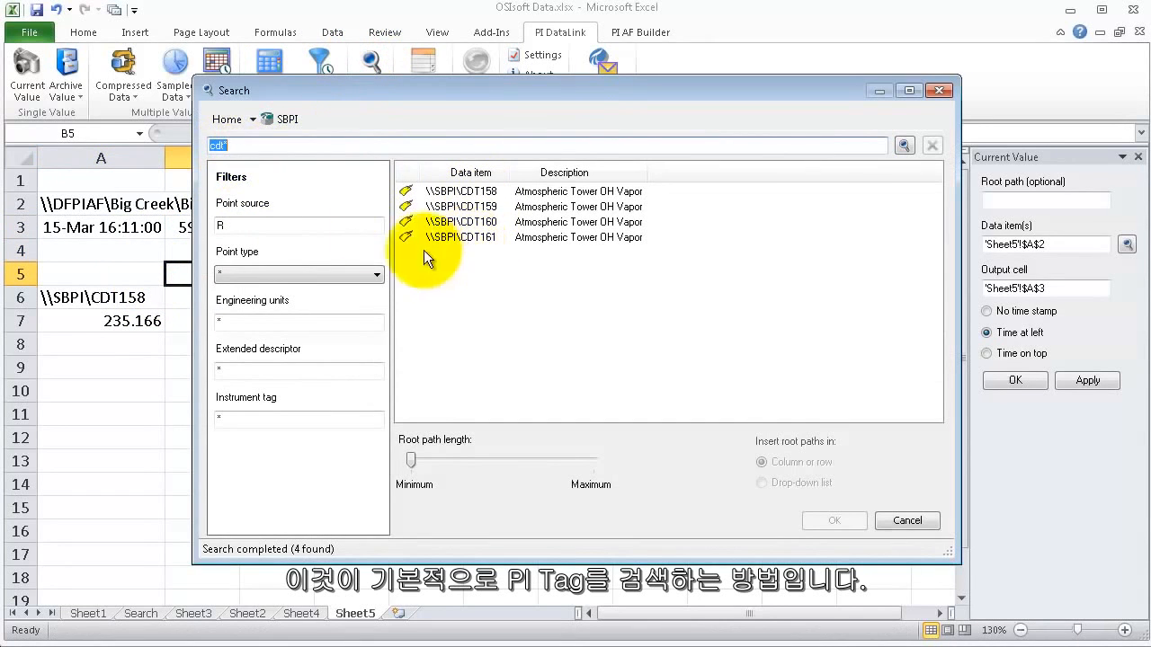
{"action": "left_click", "coordinate": [232, 120]}
{"action": "double_click", "coordinate": [230, 169]}
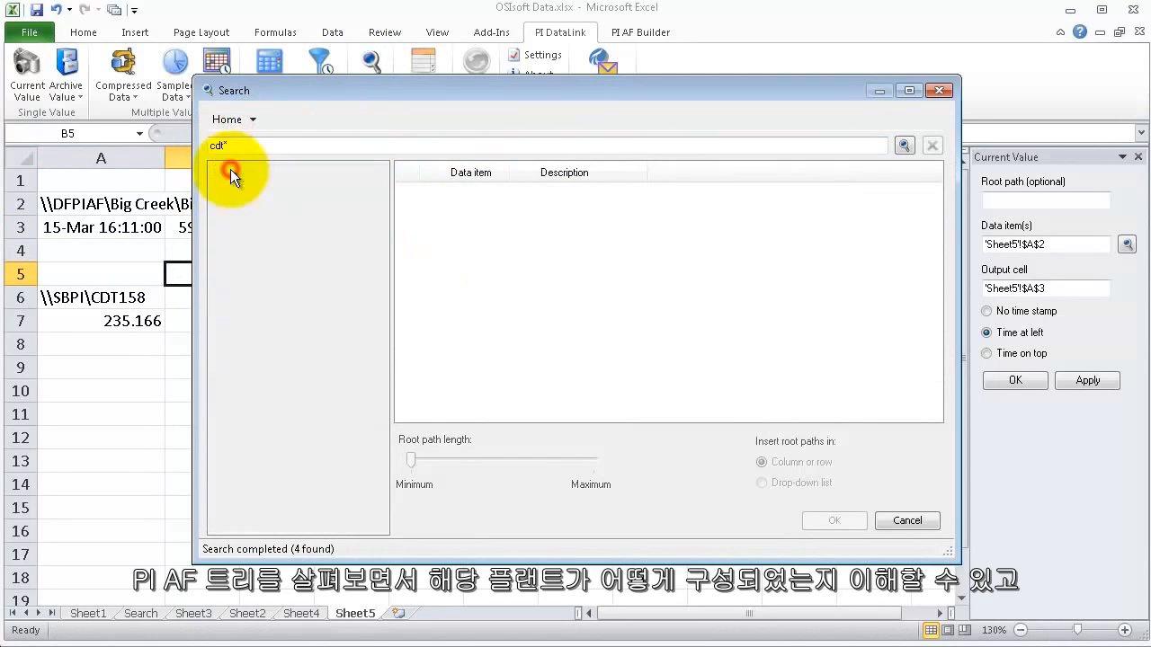
{"action": "double_click", "coordinate": [239, 231]}
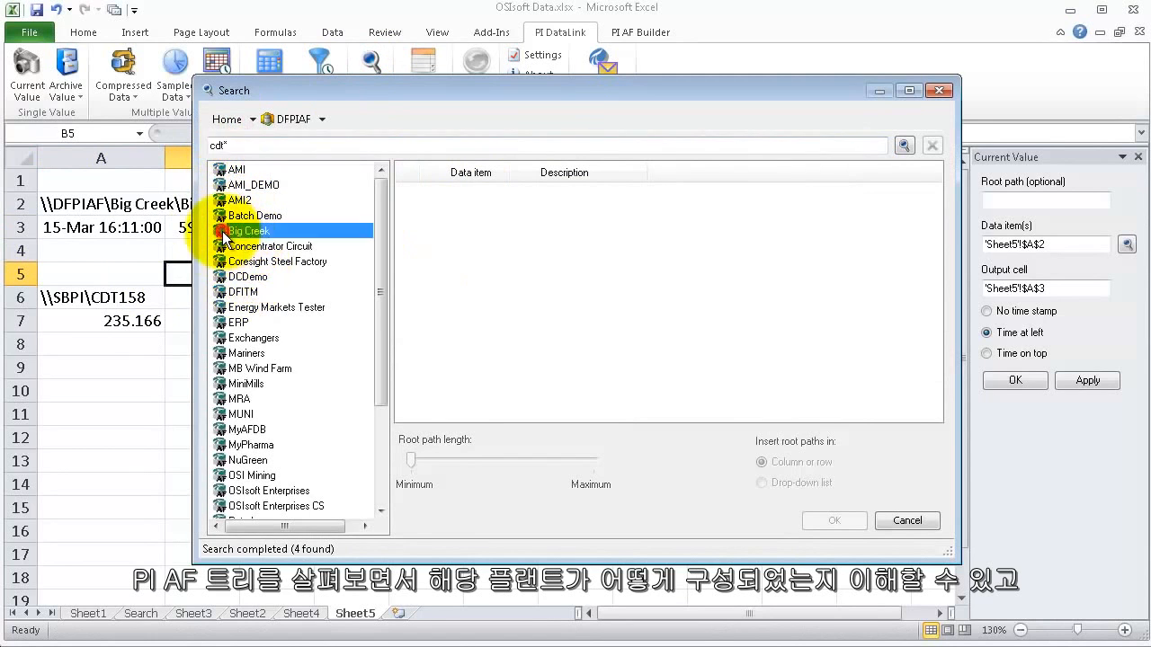
{"action": "double_click", "coordinate": [225, 171]}
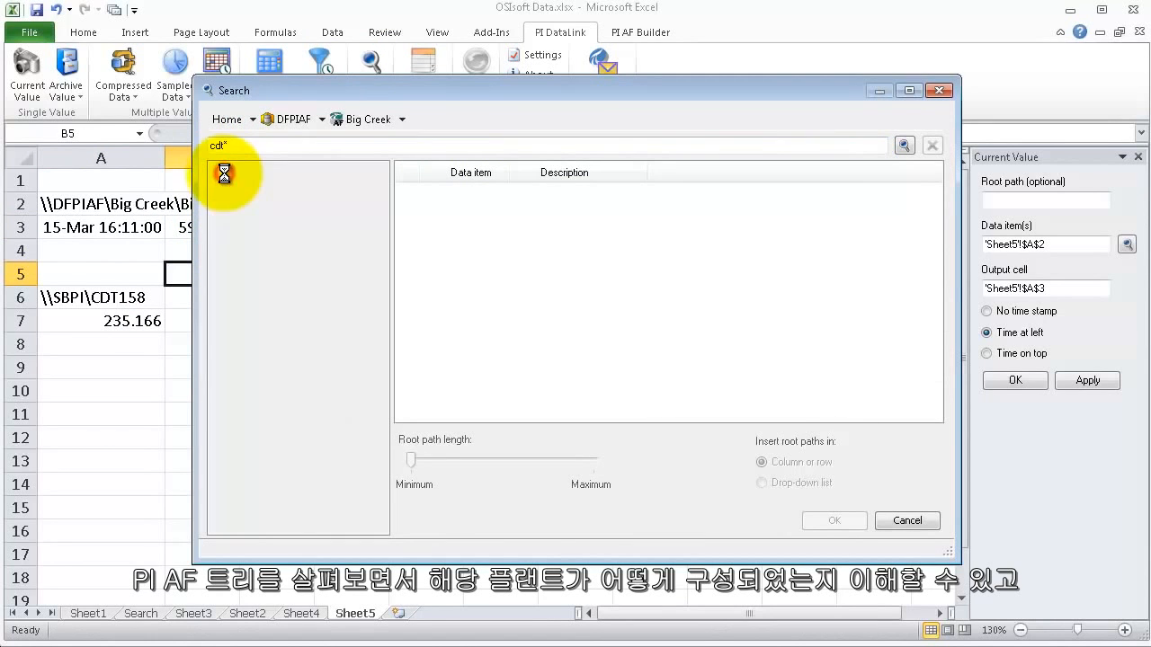